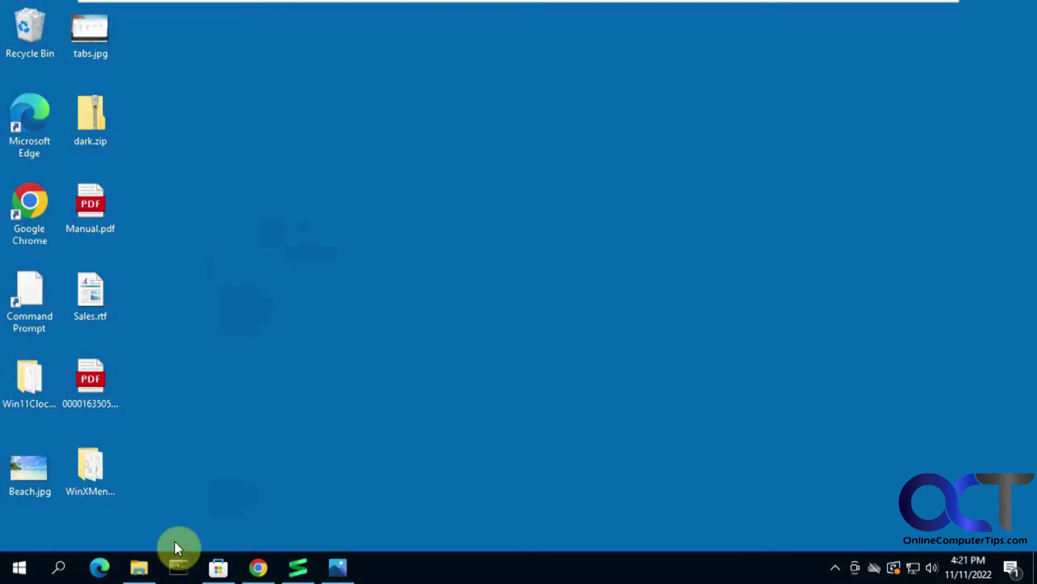
Step: Compare the File Explorer window with the tabbed one in the tabs.jpg image, and minimize both windows
left_click(139, 567)
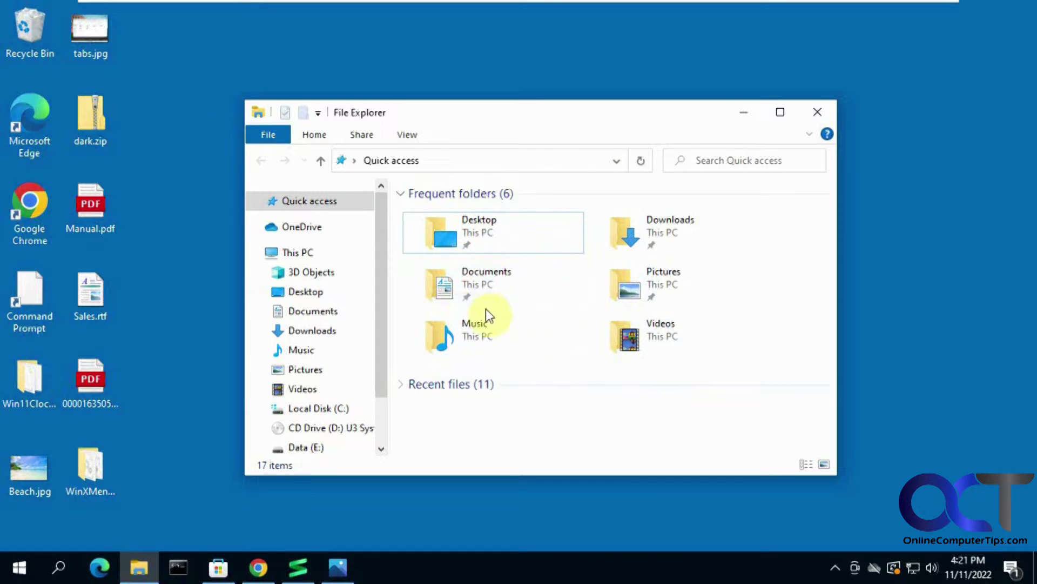
left_click(338, 567)
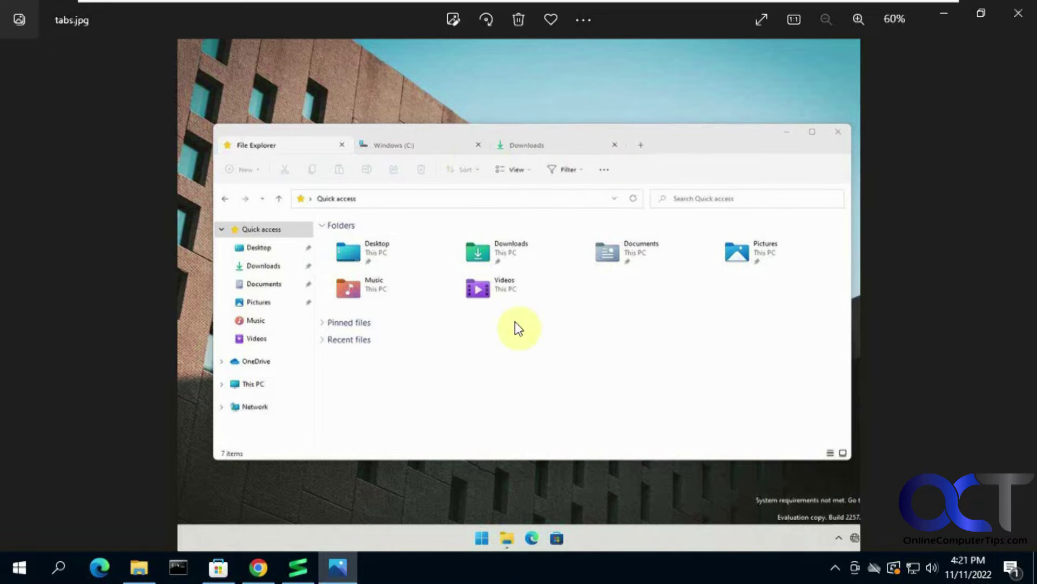
left_click(950, 13)
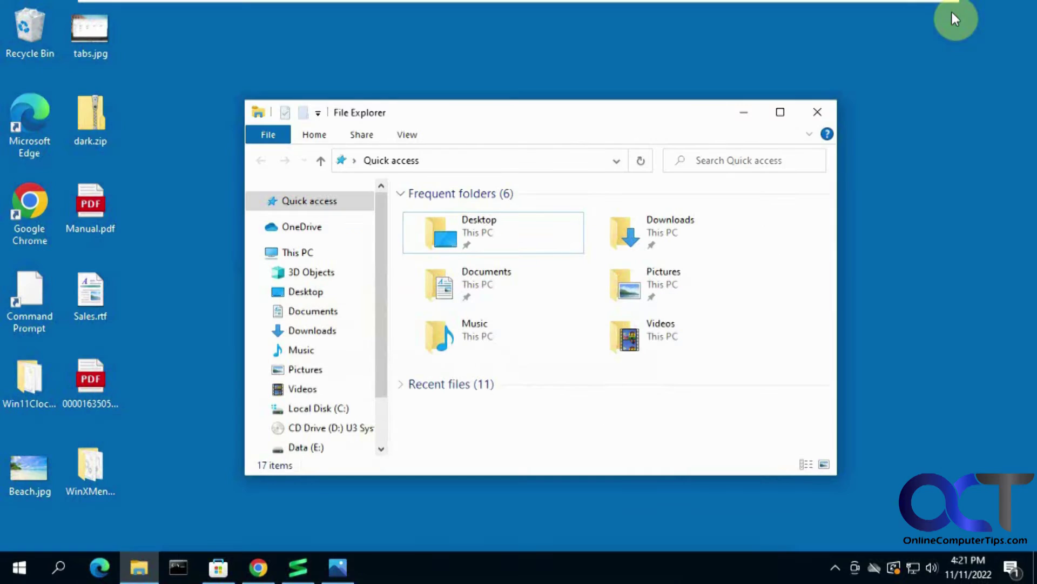
left_click(743, 112)
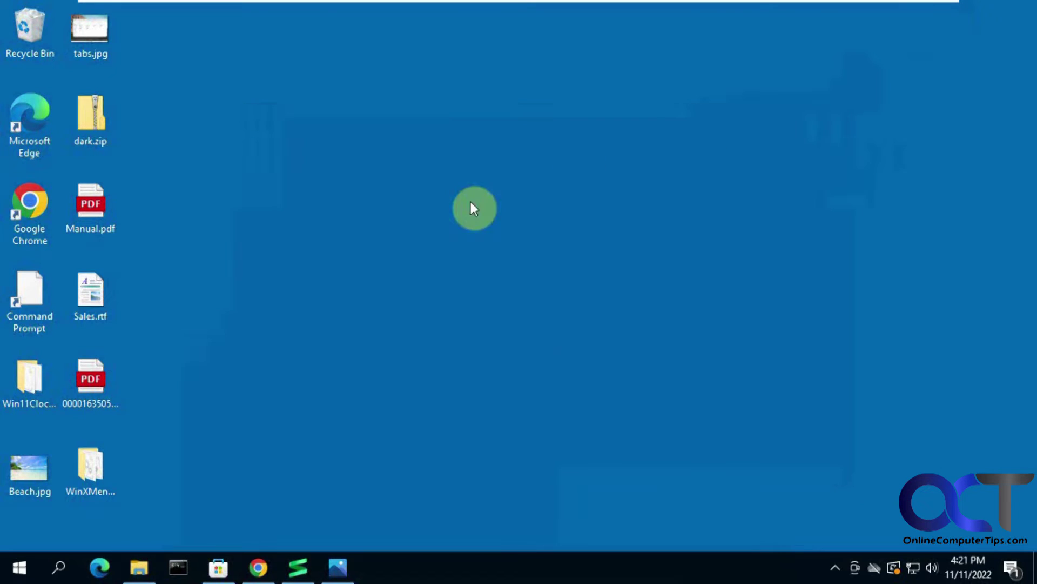
Step: Review the Shrestha Files Free page in Microsoft Store and the .NET 6.0 Runtime download page in Chrome, and minimize both
left_click(218, 566)
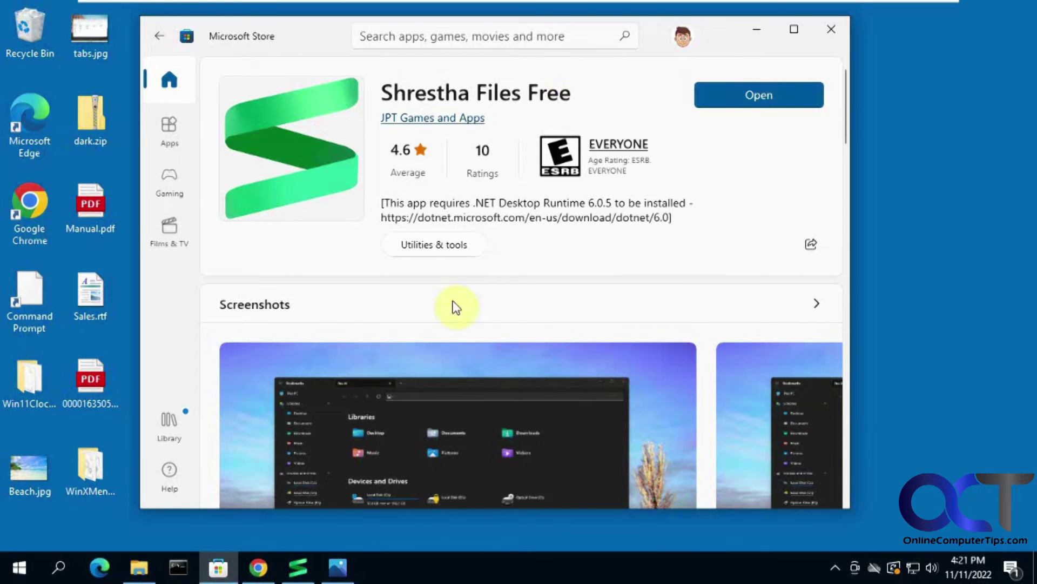
left_click(258, 568)
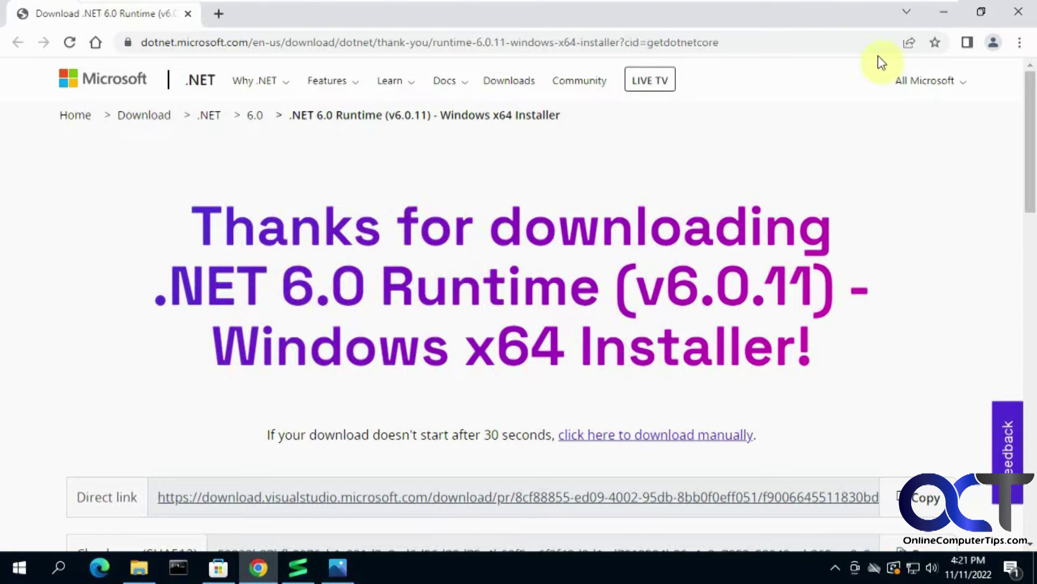
left_click(952, 16)
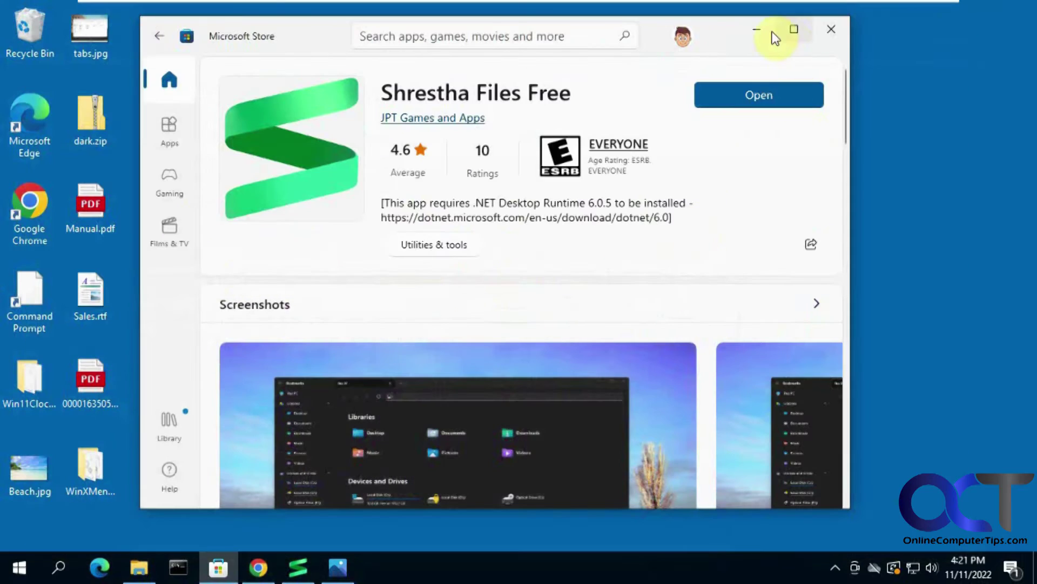
left_click(757, 30)
Step: Switch to Shrestha Files Free, expand the Libraries bookmarks, and review and save the bookmark list
left_click(299, 568)
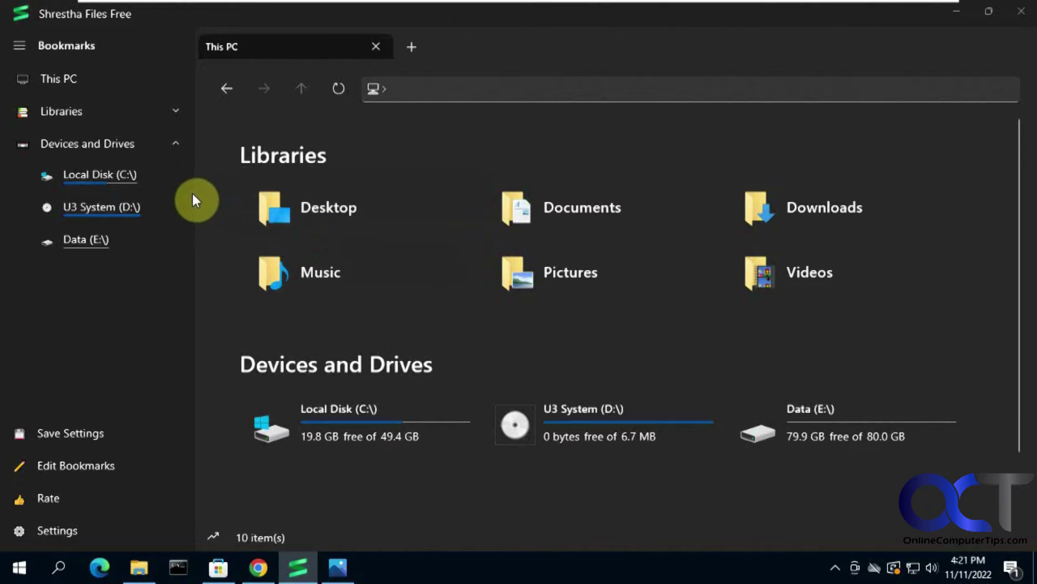
left_click(174, 111)
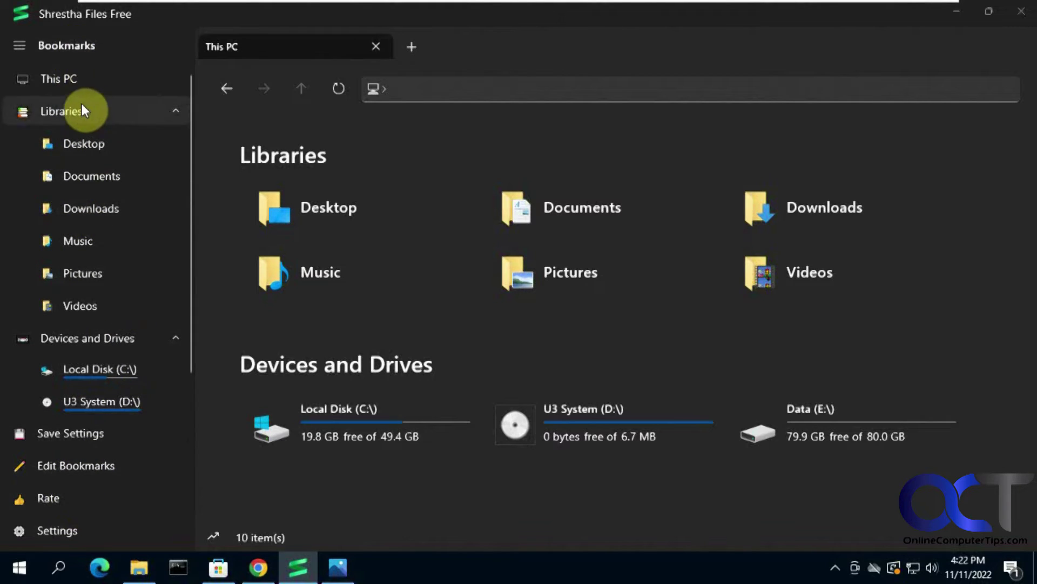
left_click(100, 471)
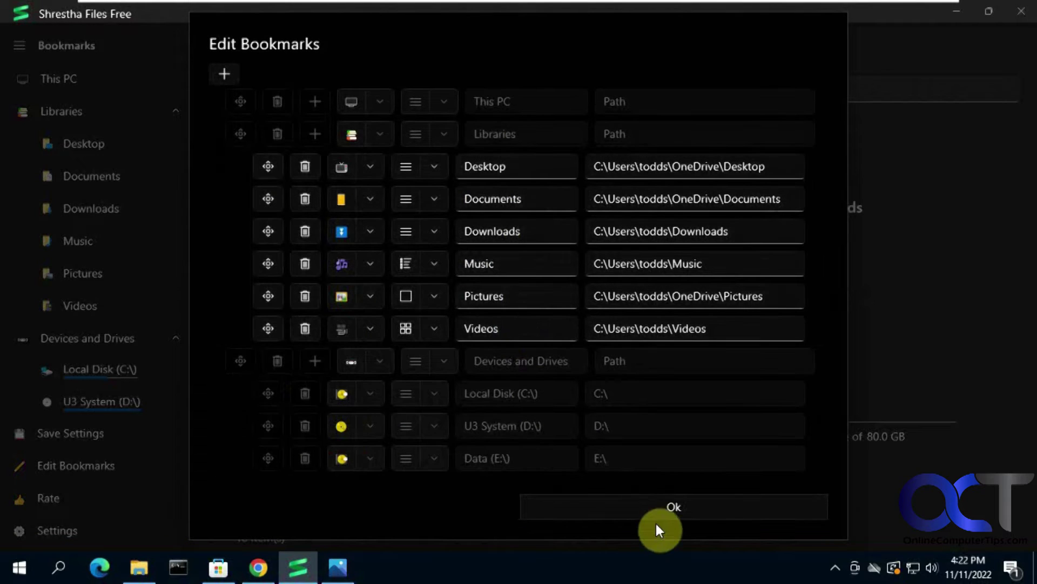
left_click(656, 514)
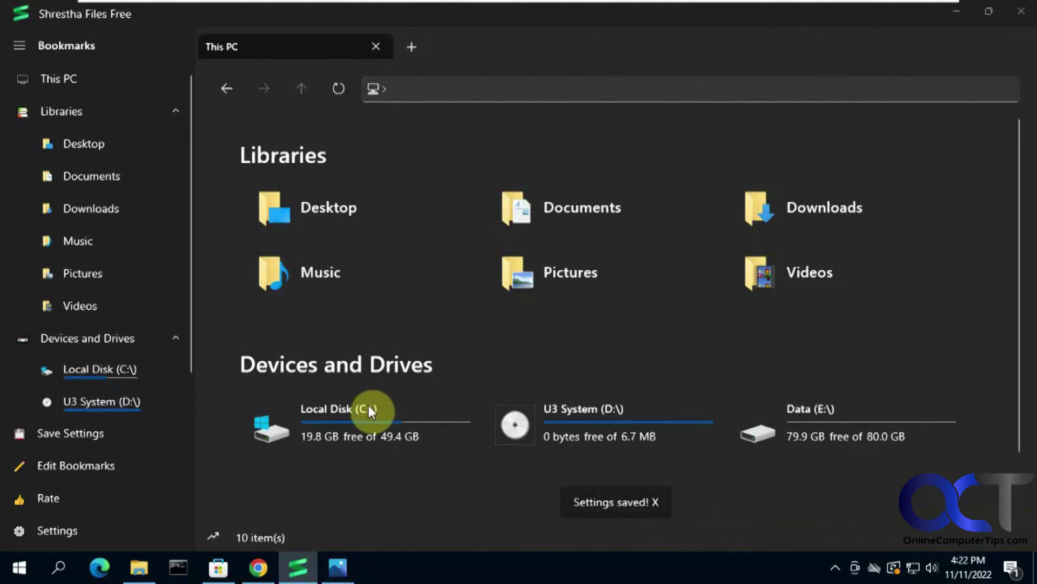
Step: Open the Desktop folder, select 0000163505.pdf, and switch the file layout to the small grid view
left_click(331, 209)
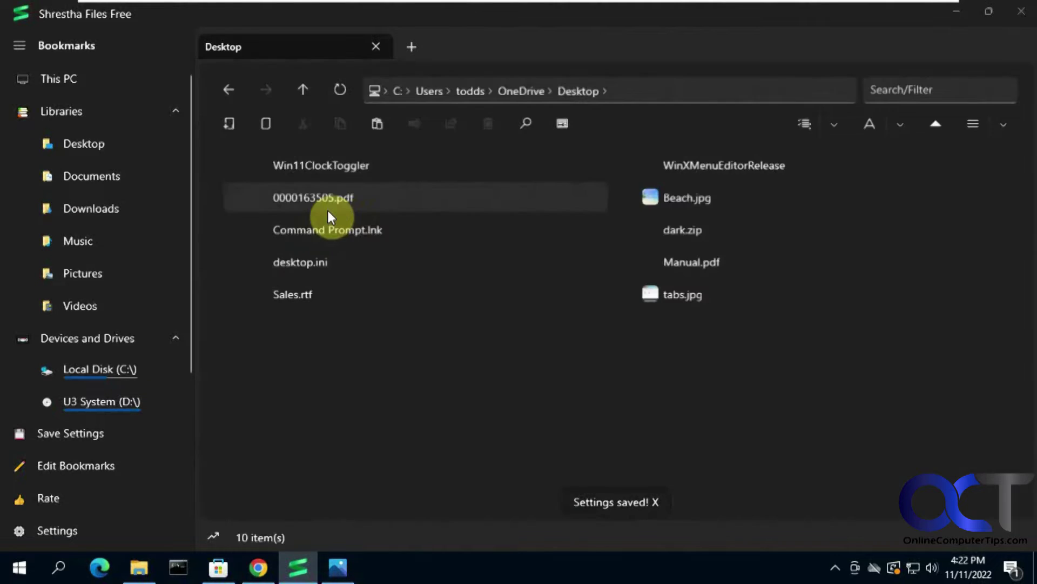
left_click(327, 200)
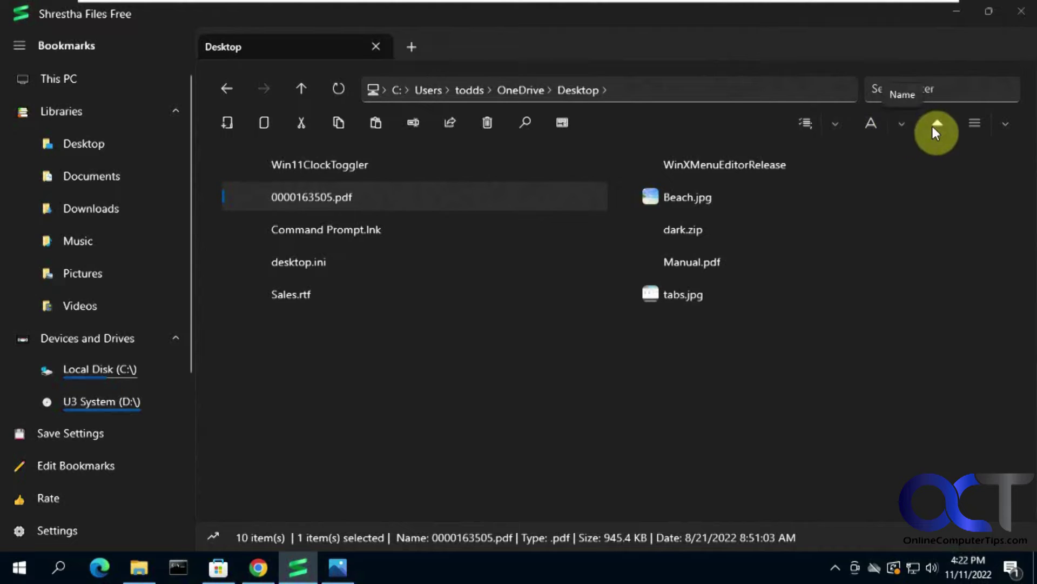
left_click(1006, 125)
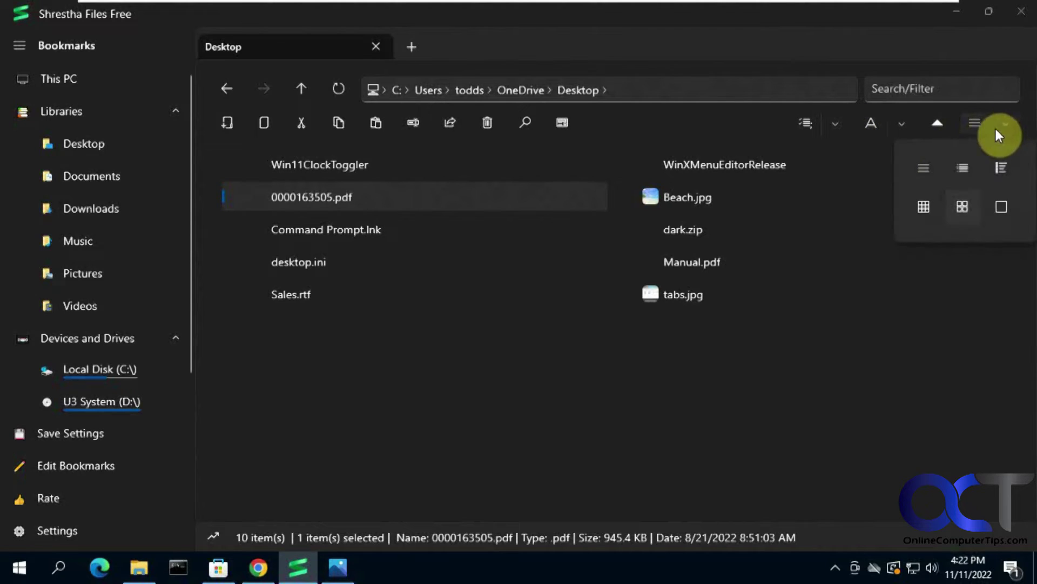
left_click(924, 208)
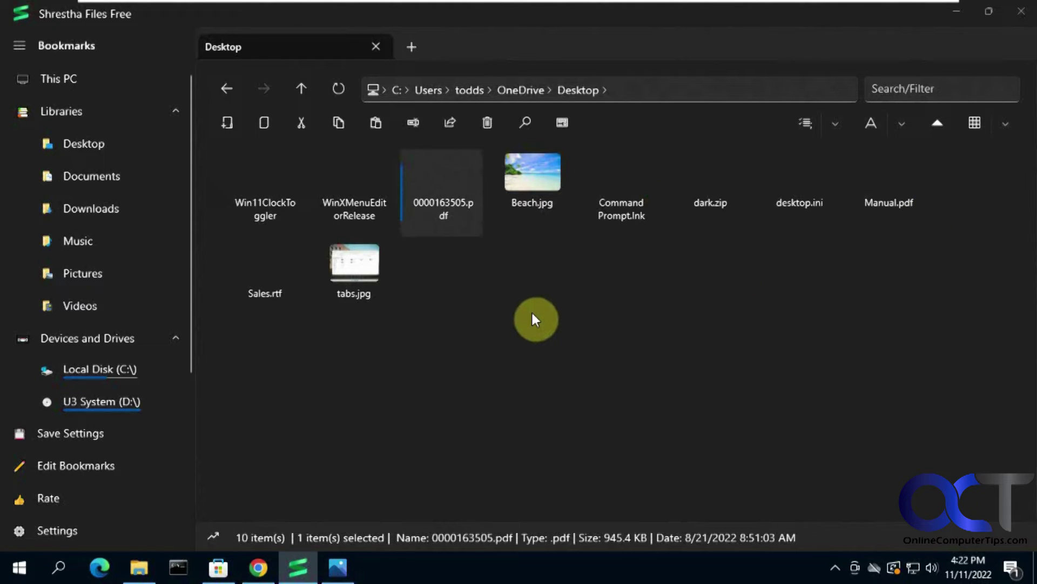
Step: Open the Pictures and Downloads folders, each in its own new tab
left_click(411, 49)
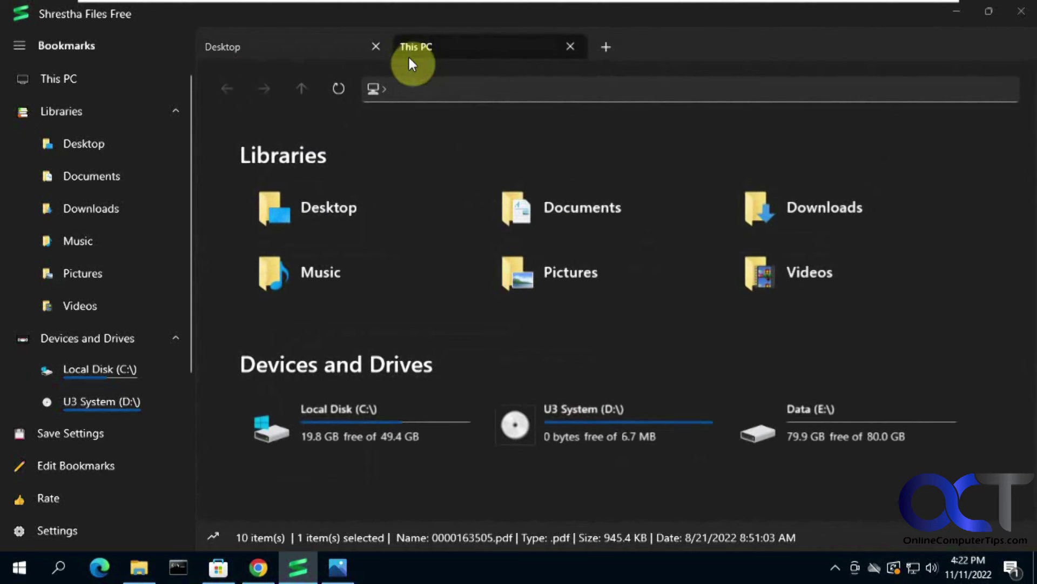
left_click(568, 277)
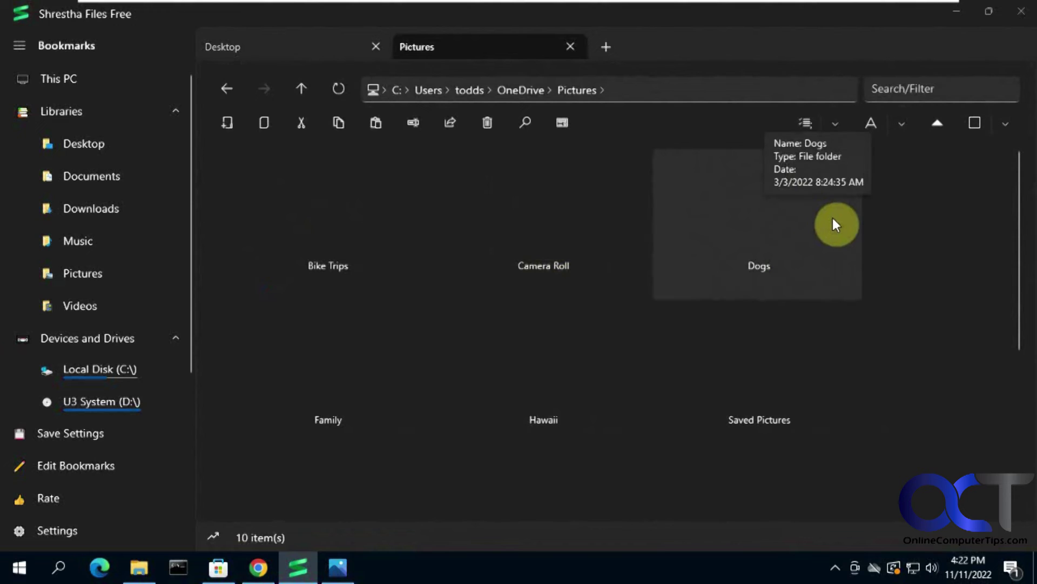
left_click(607, 47)
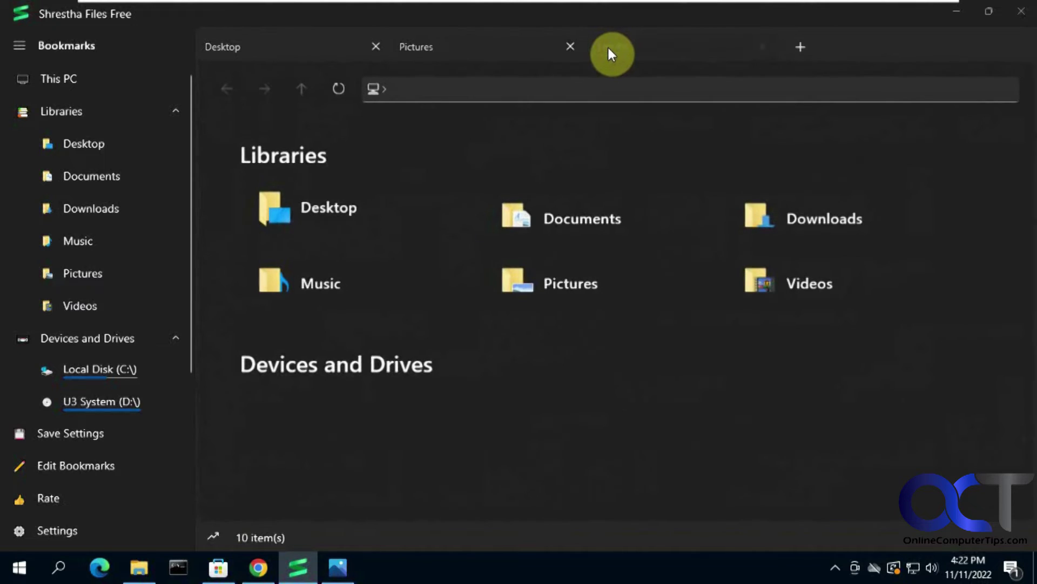
left_click(791, 203)
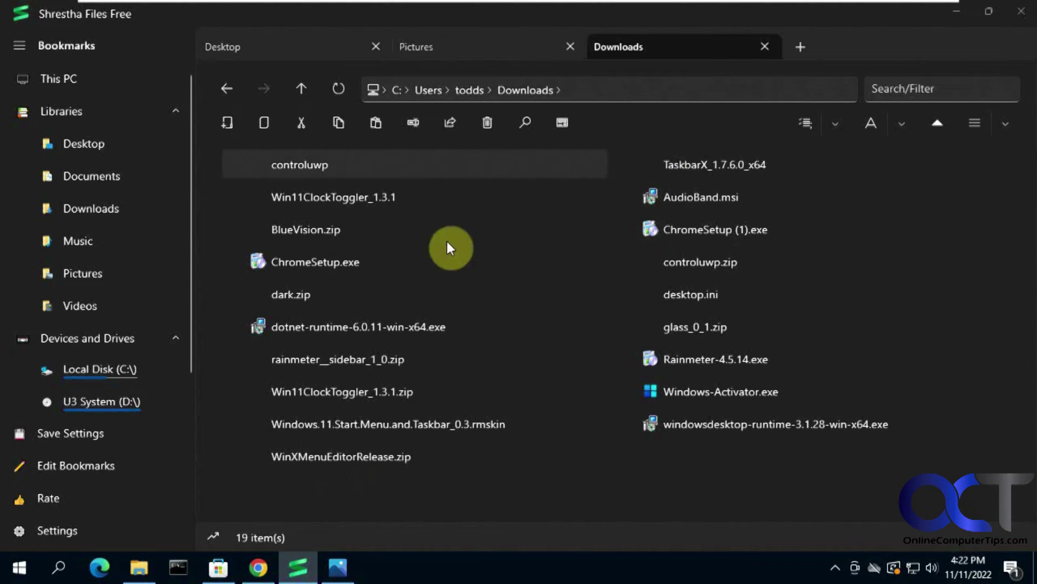
Step: Change the file manager's theme to Light in its settings and dismiss the restart notice
left_click(57, 531)
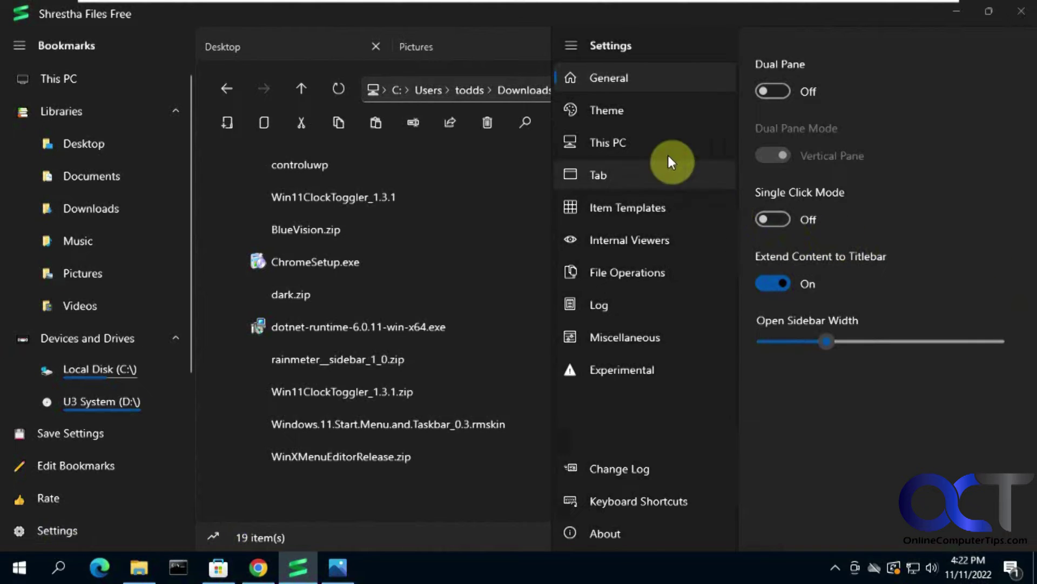
left_click(610, 107)
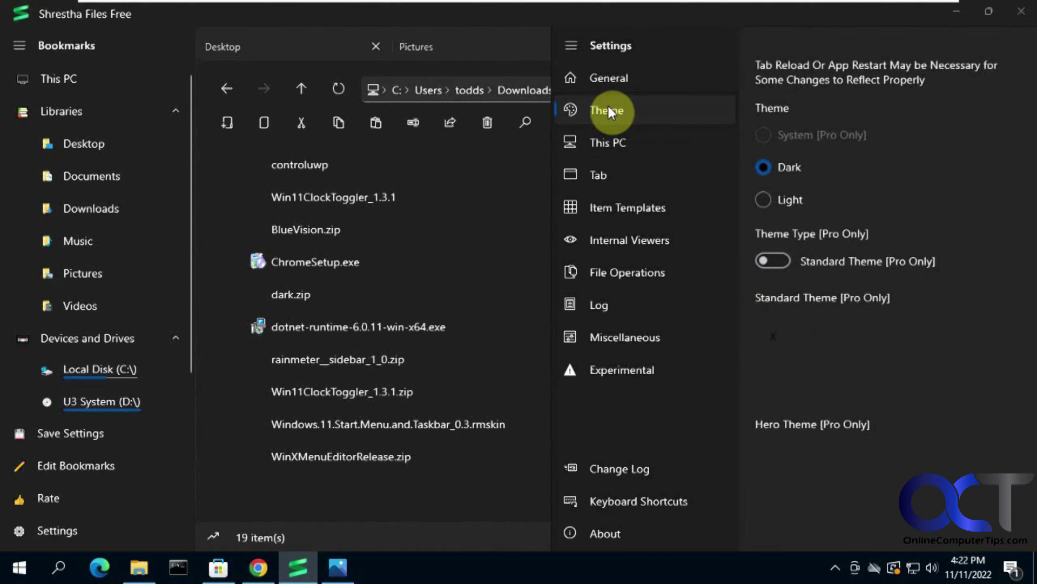
left_click(763, 200)
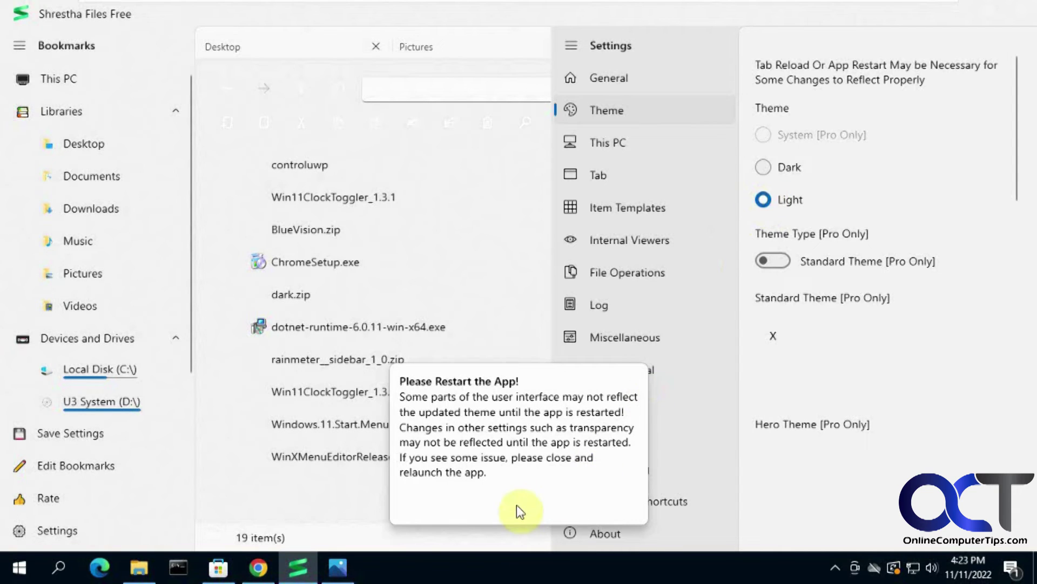
left_click(521, 510)
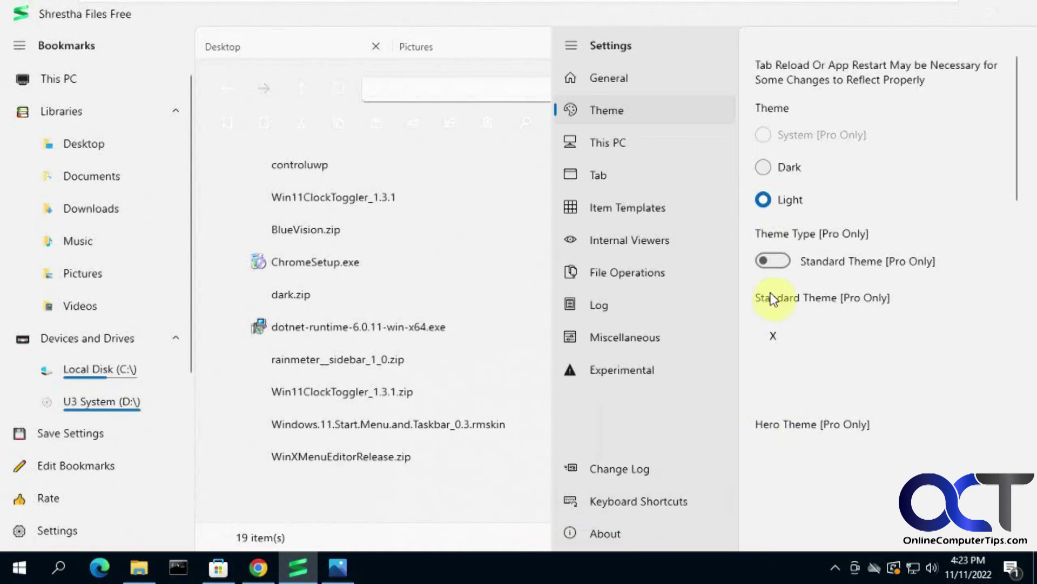
Step: Restart Shrestha Files Free from its Microsoft Store page, dismiss the welcome message, and maximize the window
mouse_move(896, 6)
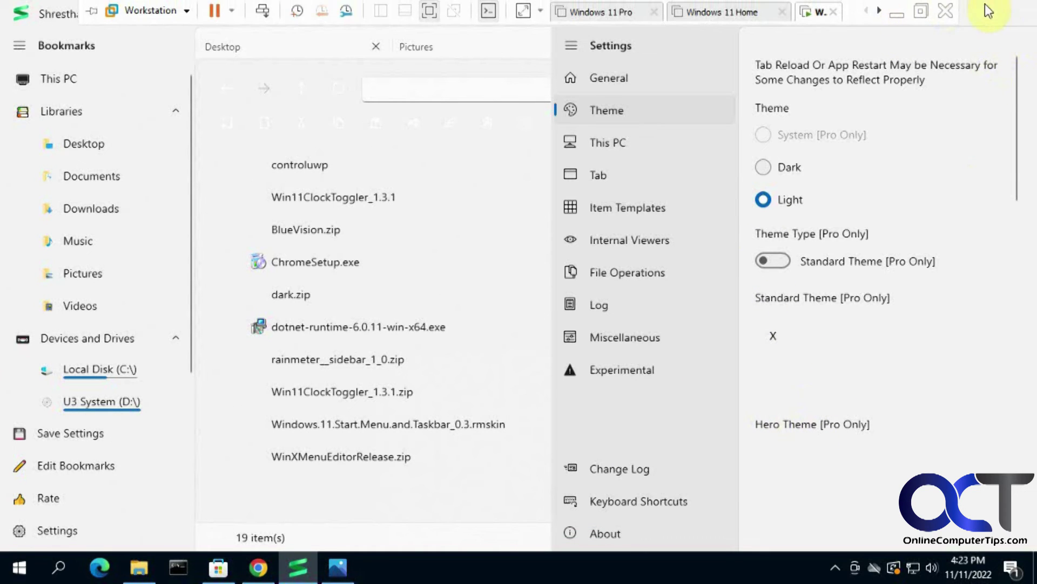
left_click(1023, 13)
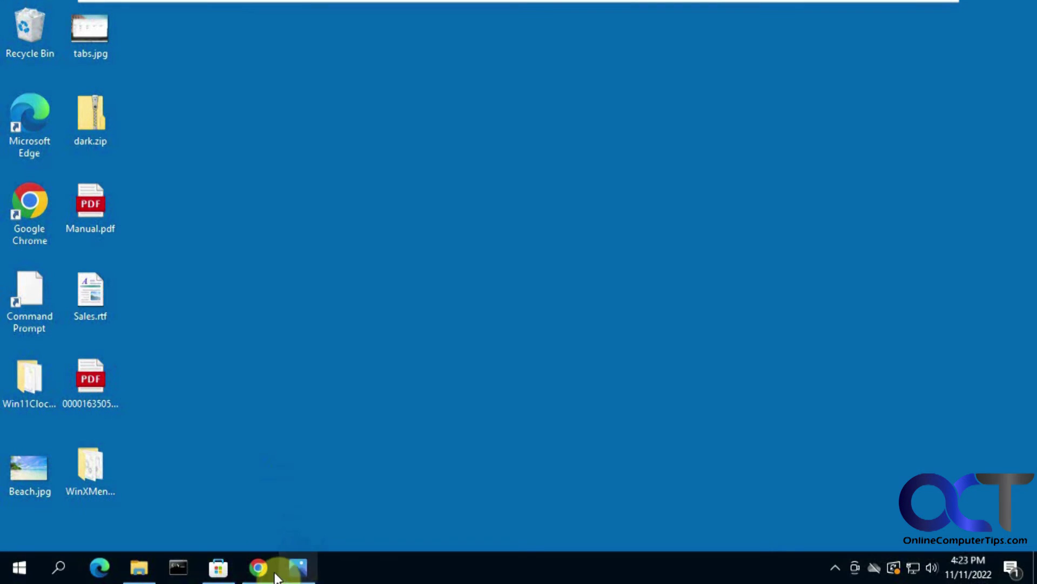
left_click(218, 567)
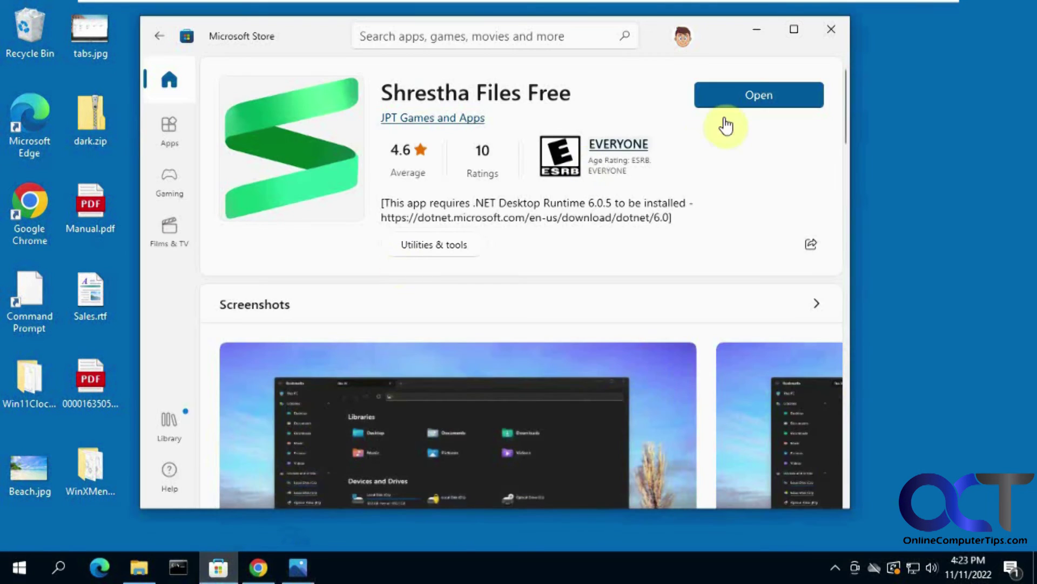
left_click(736, 106)
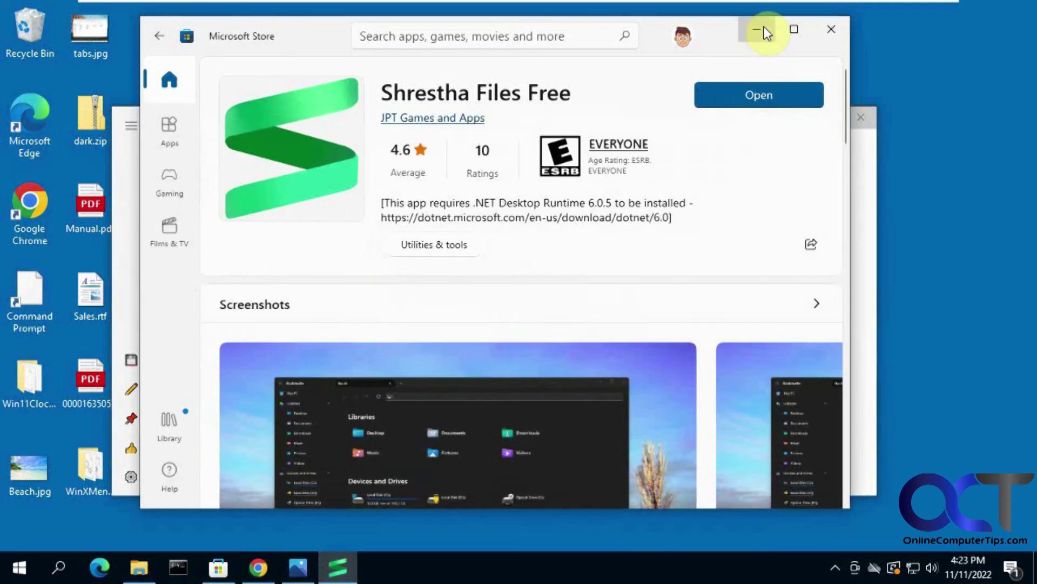
left_click(762, 29)
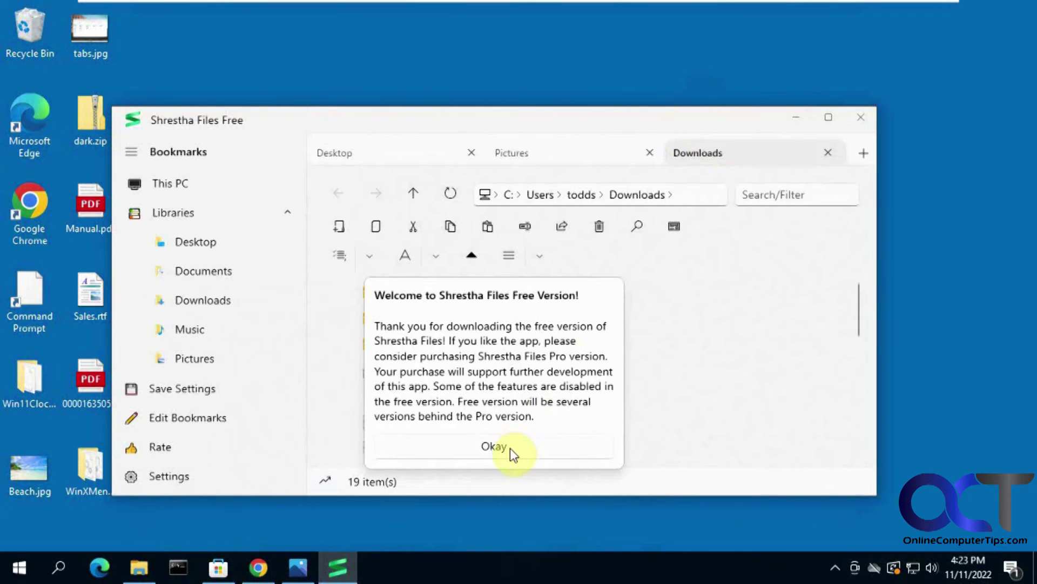
left_click(511, 447)
left_click(830, 123)
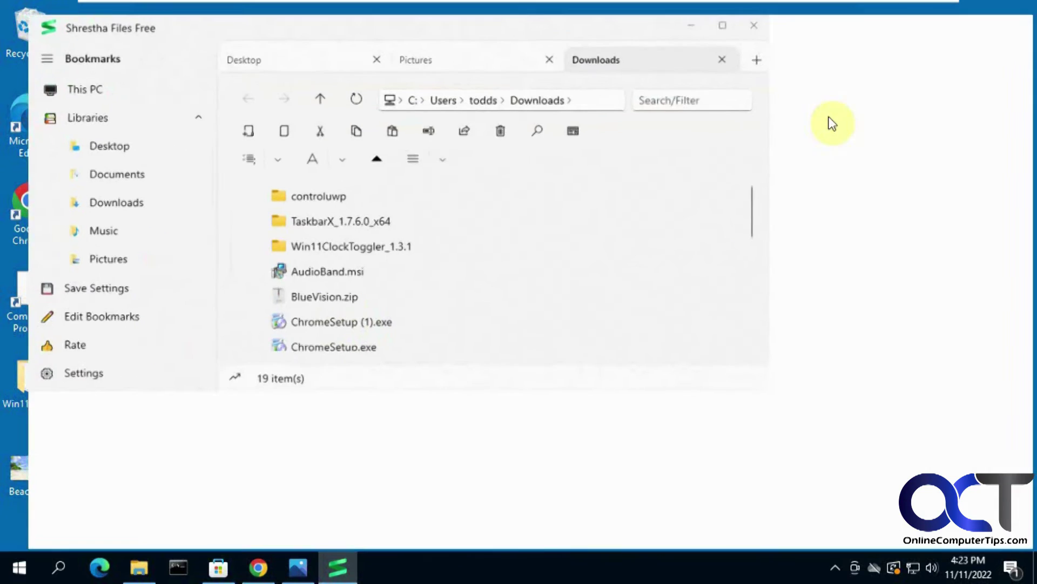
Step: Look through the Pictures, Desktop and Downloads tabs in the light theme
left_click(506, 47)
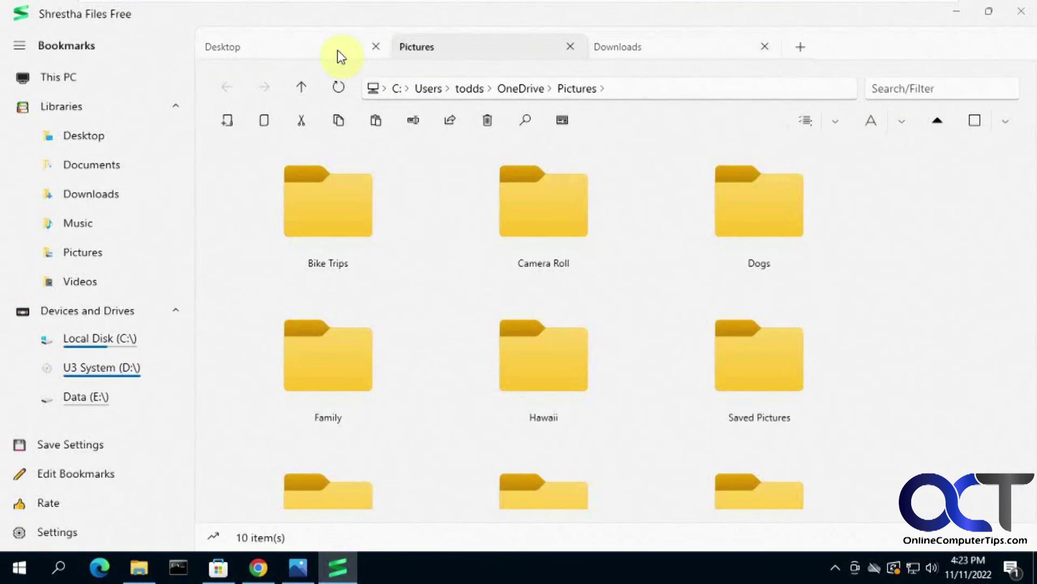
left_click(310, 48)
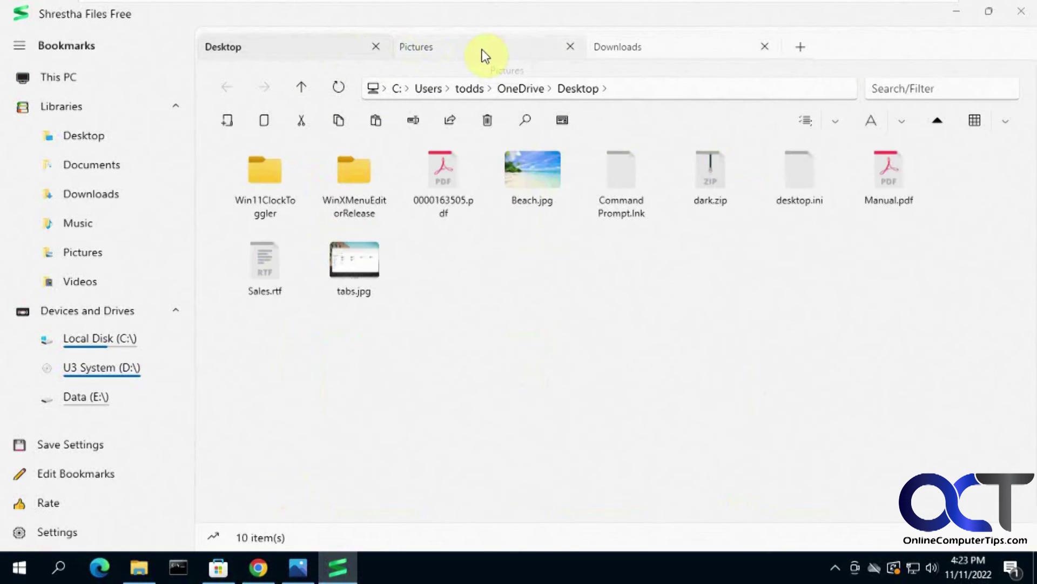
left_click(632, 47)
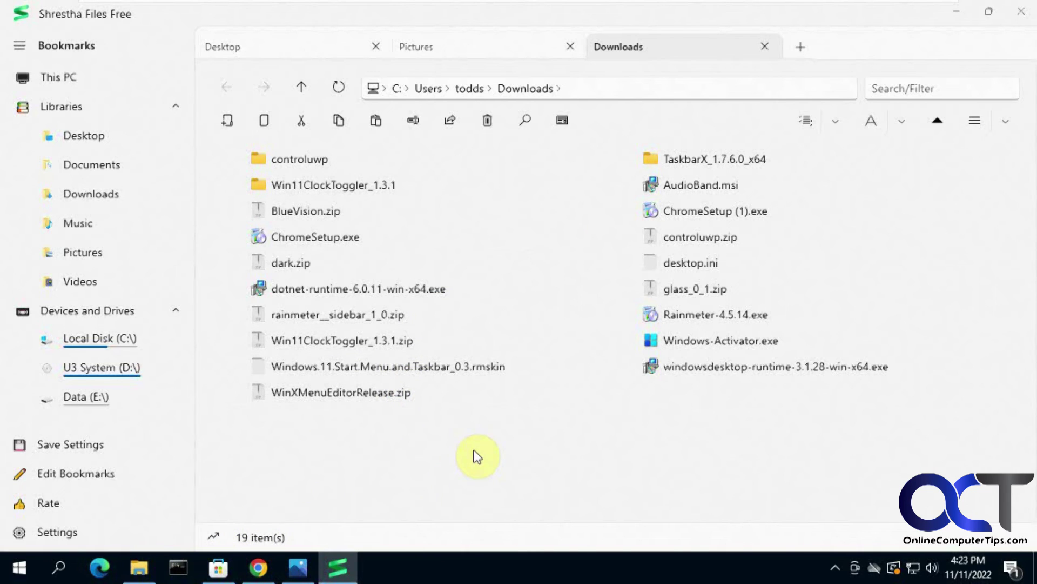
Step: Minimize Shrestha Files Free and revisit its Microsoft Store page and the .NET 6.0 Runtime download page
left_click(339, 564)
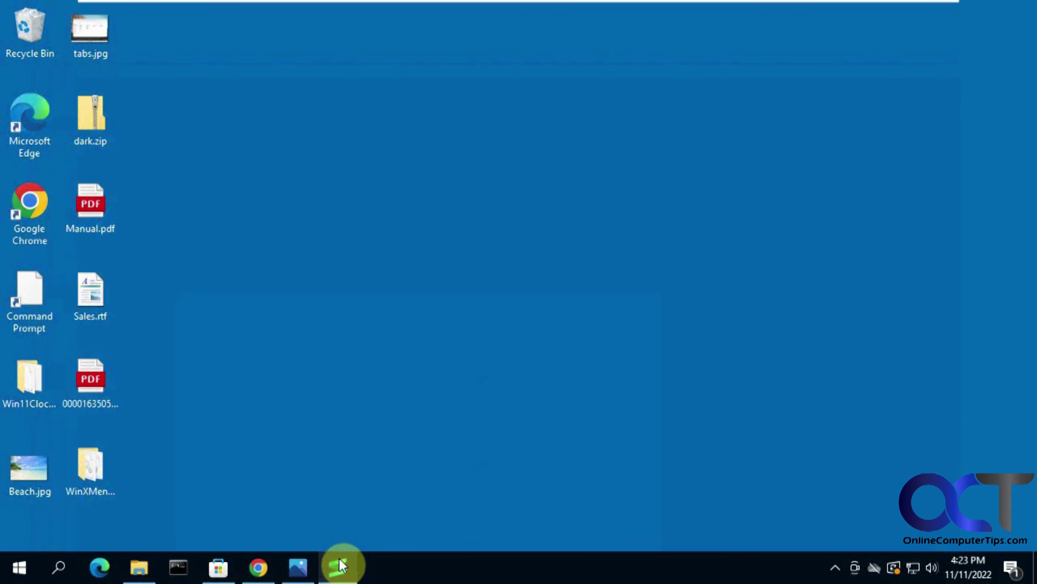
left_click(218, 568)
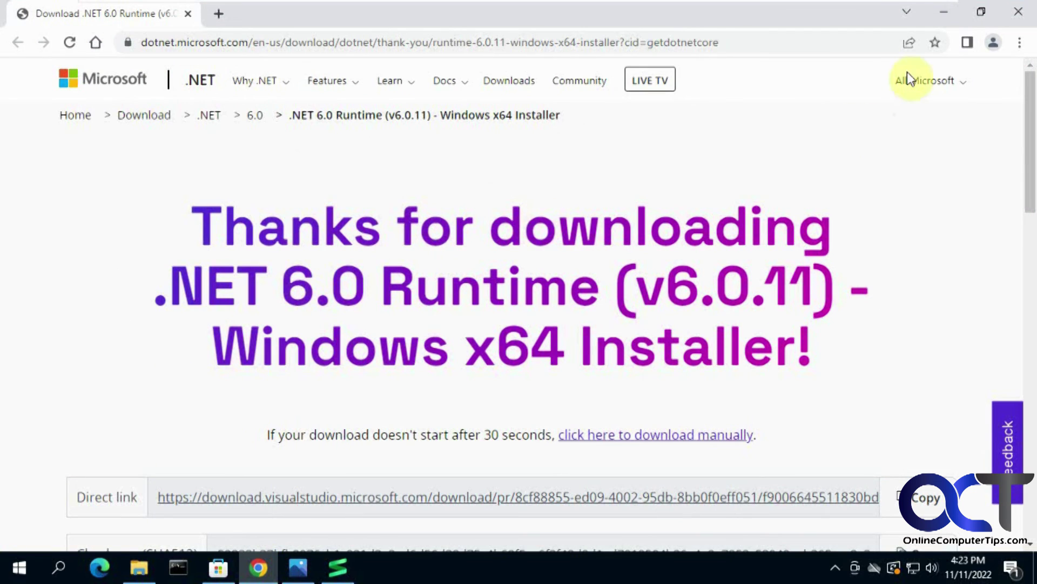
left_click(941, 16)
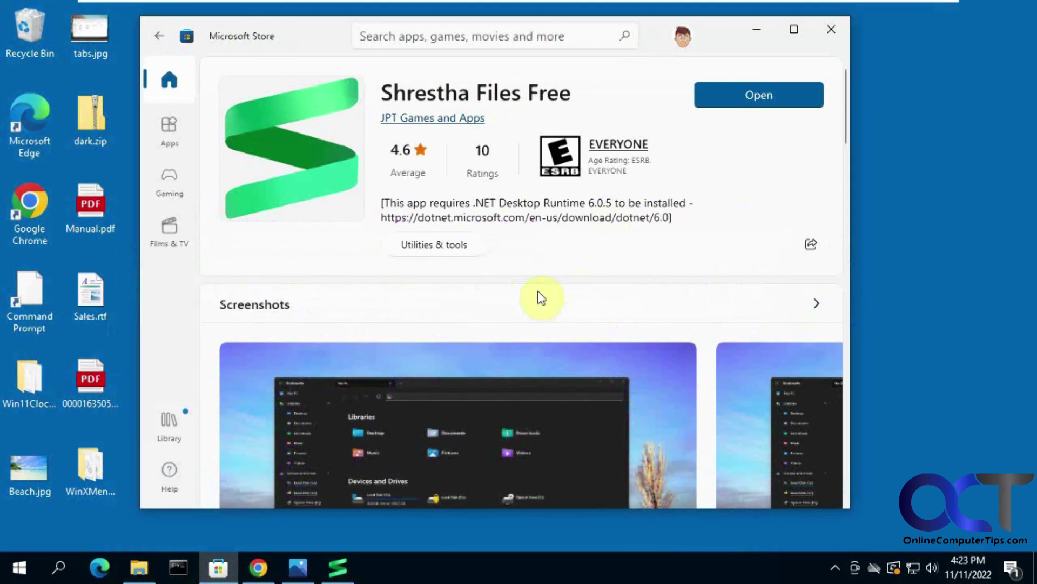